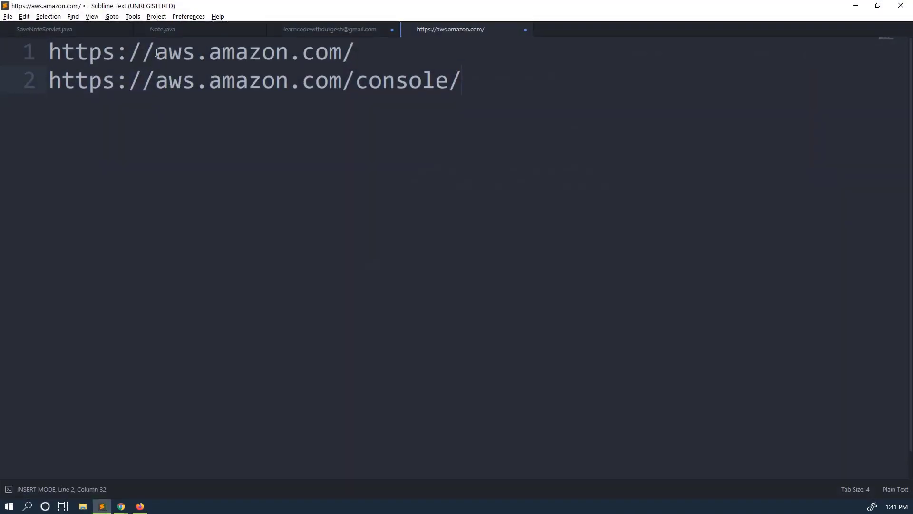
Separate the AWS home page address from the console address with two blank lines in the note
left_click_drag(49, 52, 181, 52)
left_click(208, 53)
left_click_drag(400, 54, 42, 53)
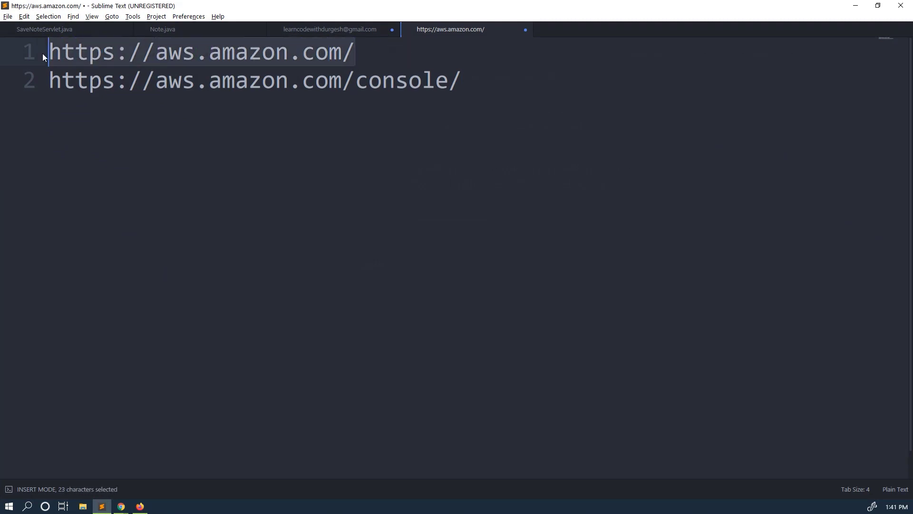
left_click(380, 60)
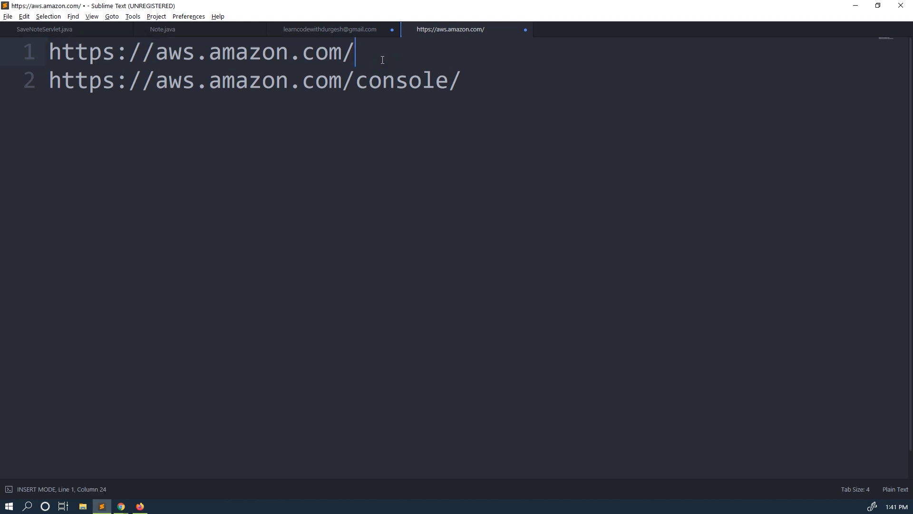
key("Return")
key("Return")
left_click(381, 59)
left_click_drag(381, 59, 141, 53)
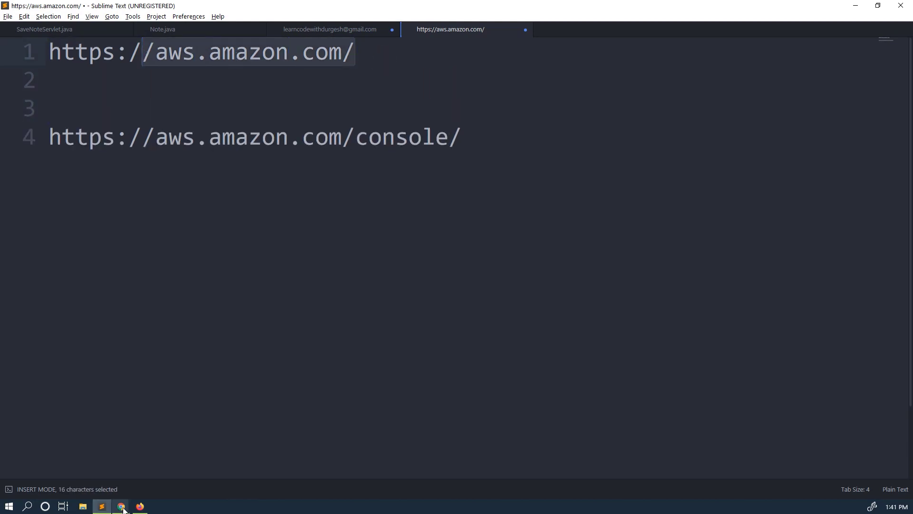
Switch to Firefox and read the registration heading on the AWS home page
left_click(141, 506)
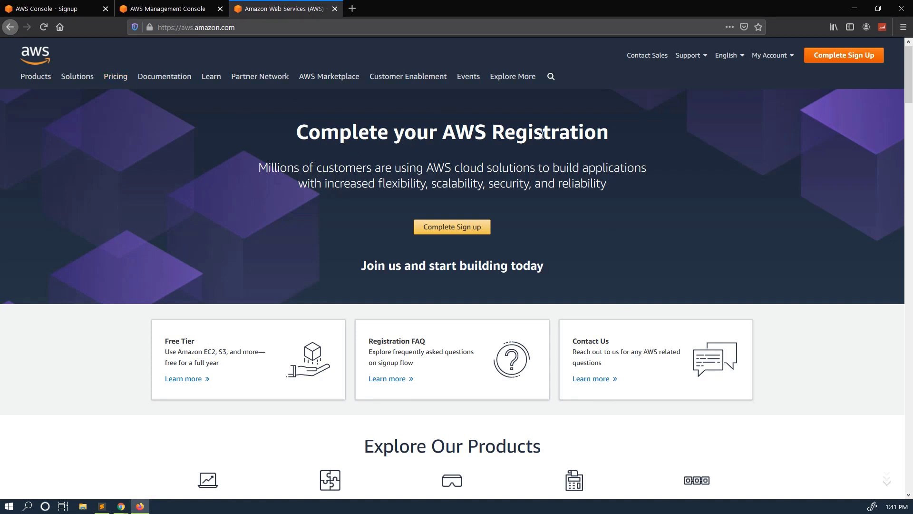
double_click(447, 132)
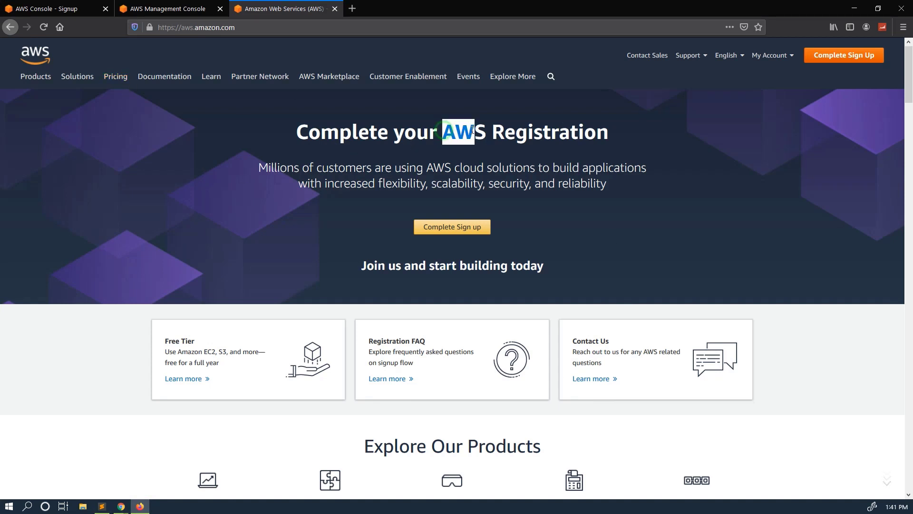
left_click_drag(504, 133, 624, 134)
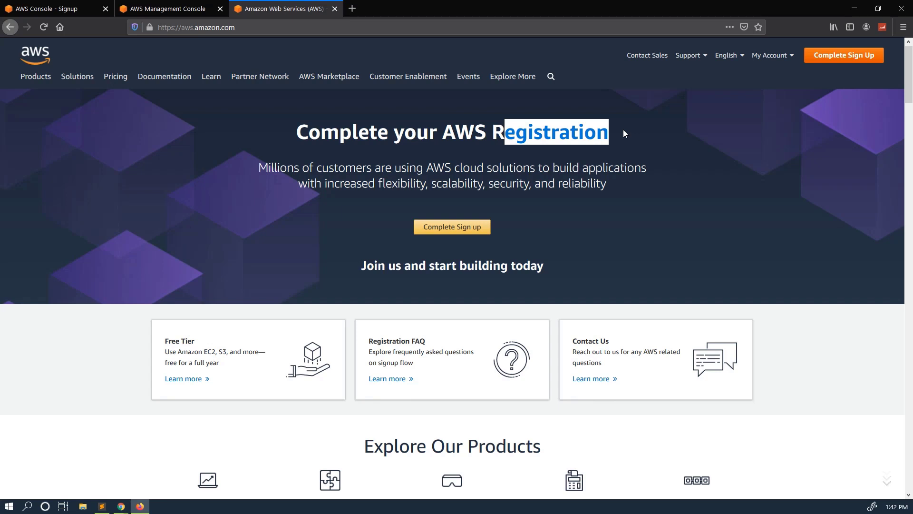
left_click(293, 142)
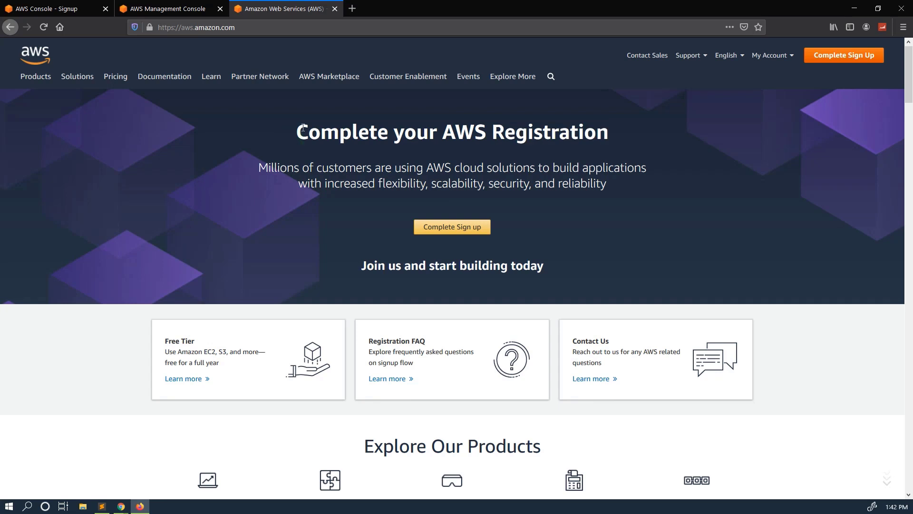
left_click_drag(300, 124, 627, 138)
left_click(635, 135)
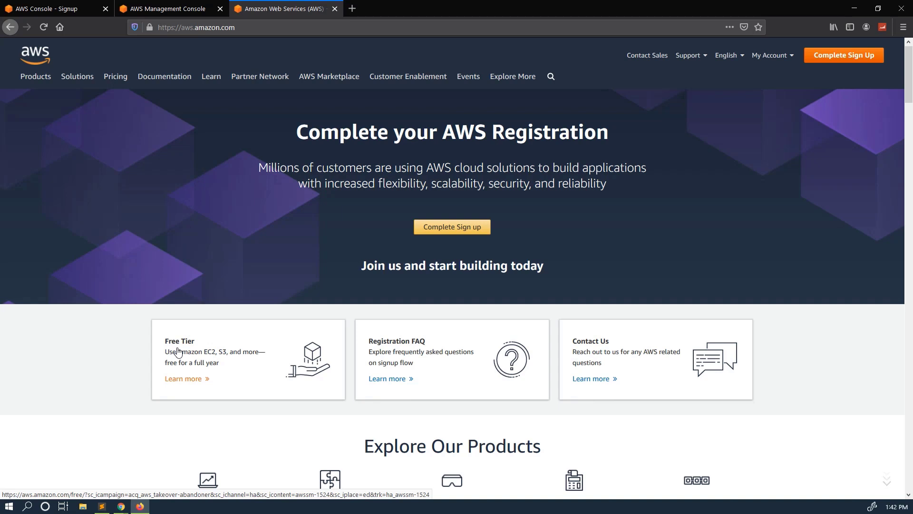
Open the Free Tier information page and read the Always free, 12 months free and Trials offer types
left_click(187, 379)
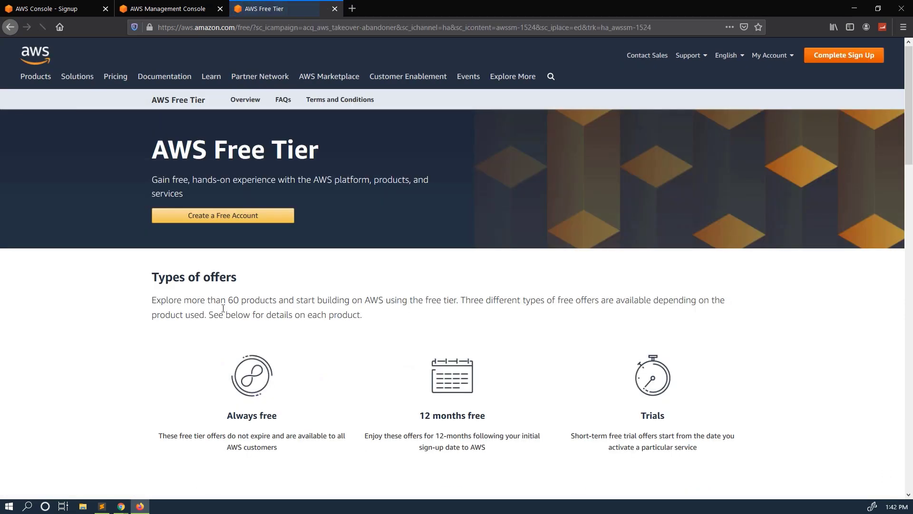
scroll(223, 312, "down", 2)
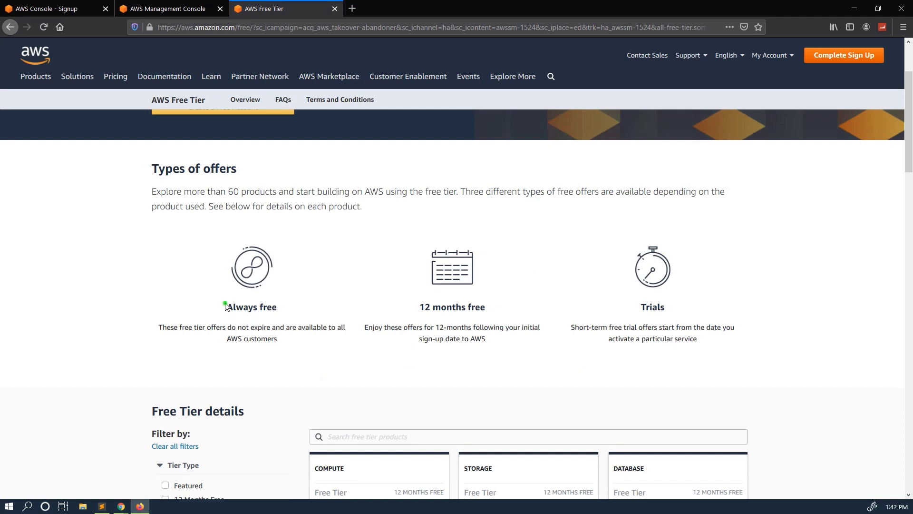
triple_click(419, 307)
double_click(642, 307)
left_click_drag(372, 326, 424, 329)
left_click_drag(487, 342, 397, 327)
left_click(433, 329)
Examine the Free Tier details for Amazon EC2 and Amazon S3
scroll(433, 329, "down", 2)
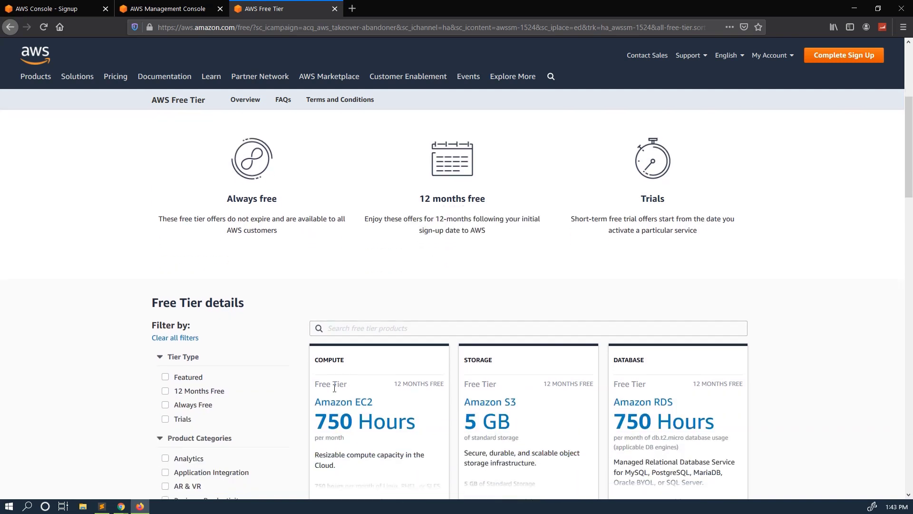
scroll(332, 385, "down", 1)
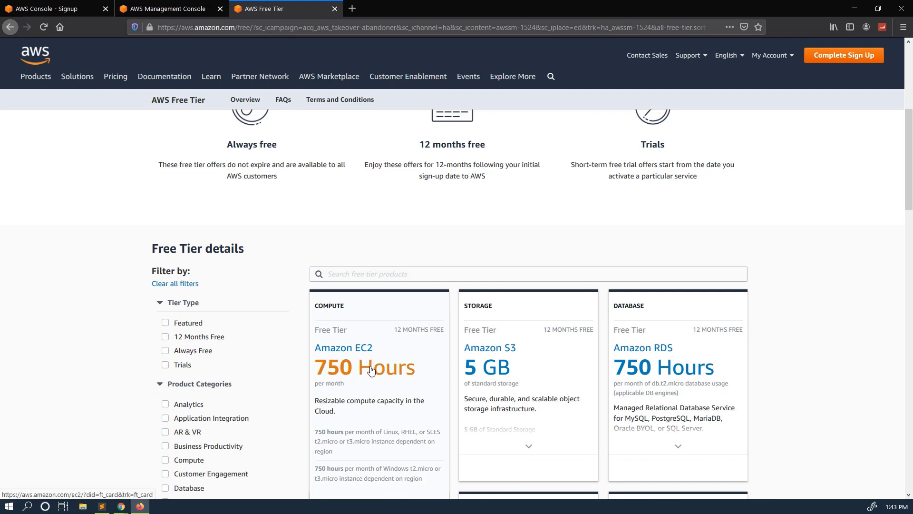
mouse_move(478, 373)
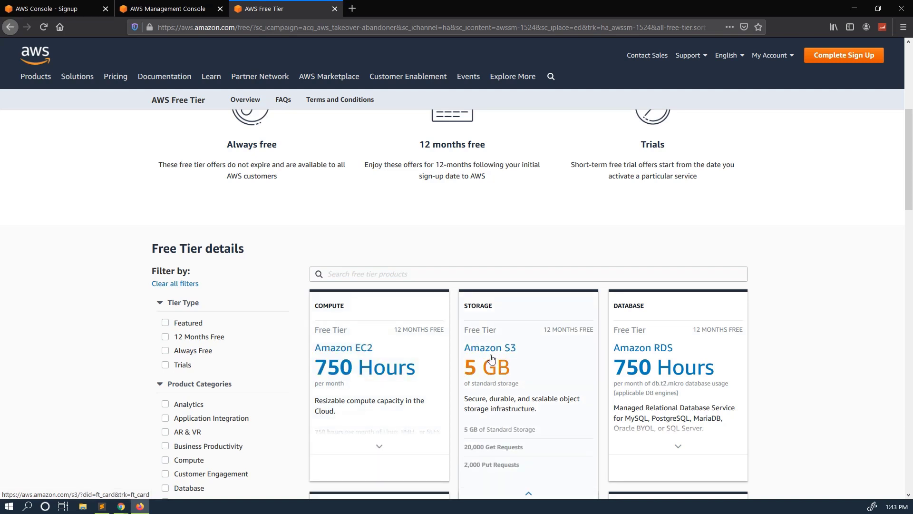
mouse_move(361, 368)
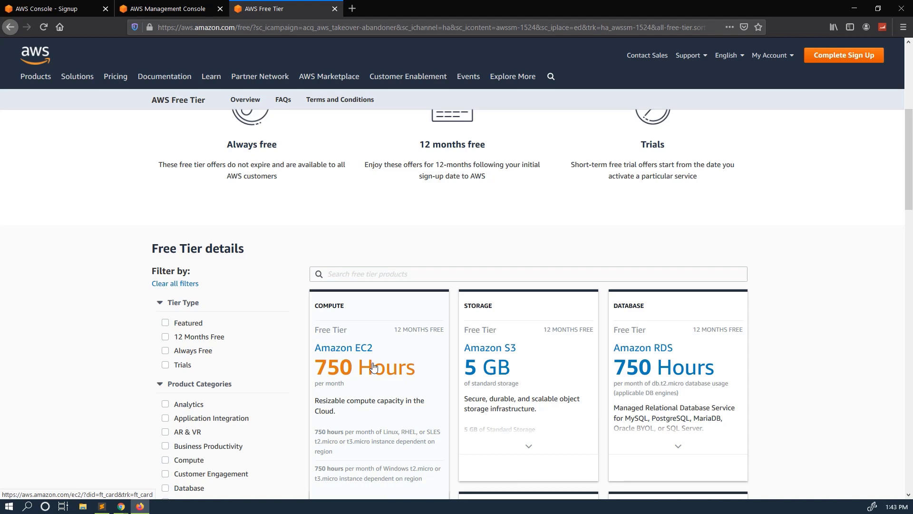
scroll(373, 367, "up", 5)
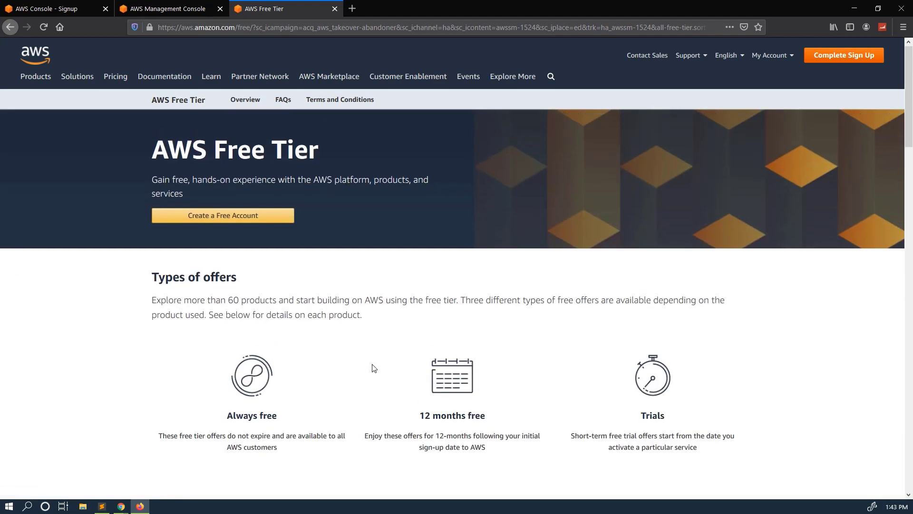
scroll(373, 366, "down", 5)
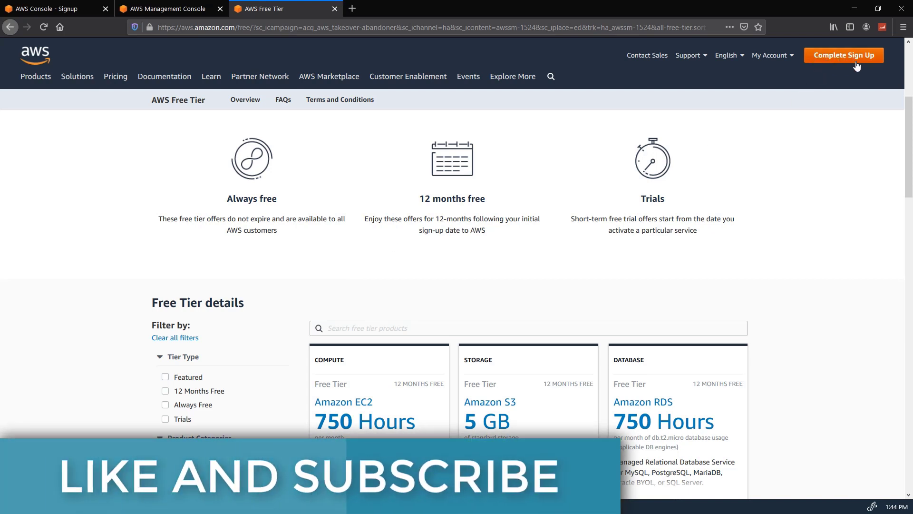
Go to complete the AWS sign-up and open the form for creating a new AWS account
left_click(841, 57)
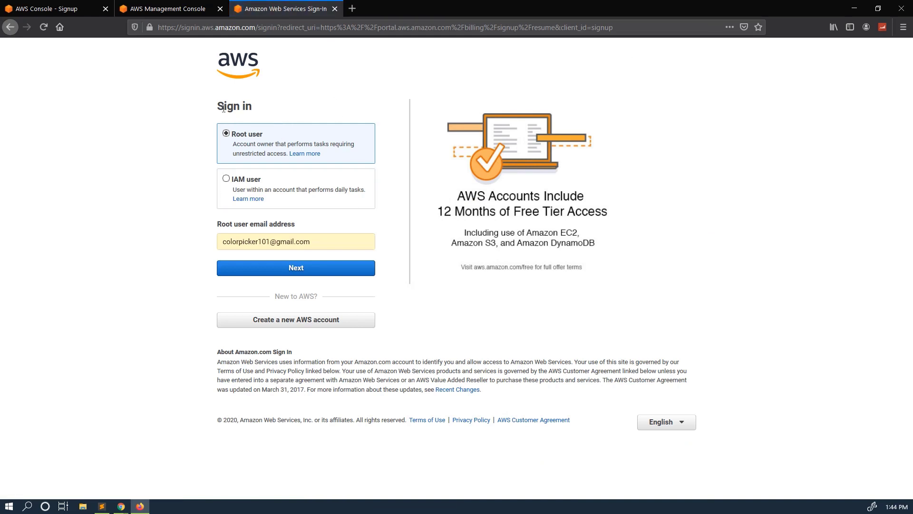
left_click_drag(224, 107, 257, 107)
left_click(289, 320)
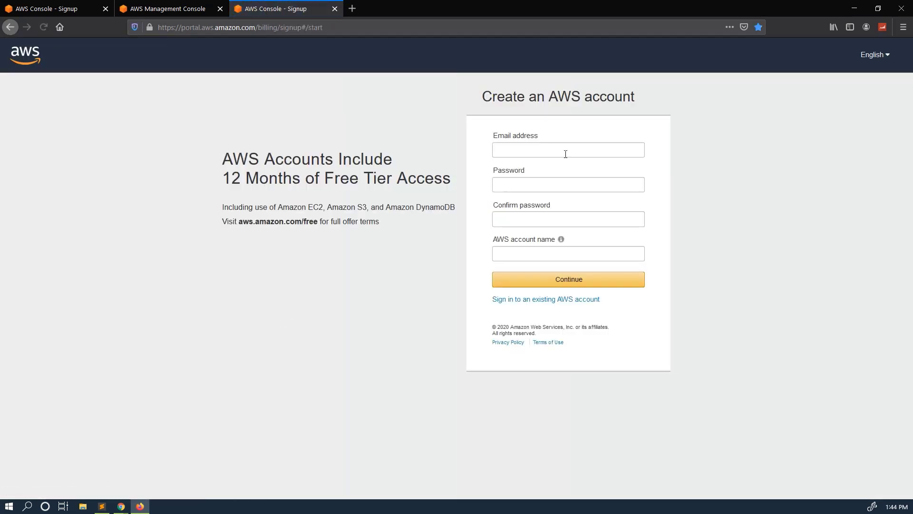
Go through the email, password, password confirmation and account name fields of the sign-up form
left_click(544, 152)
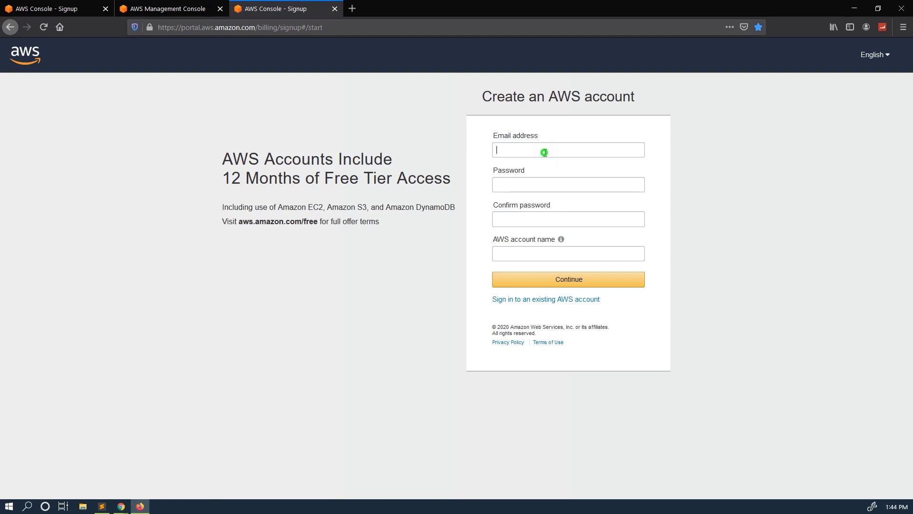
left_click(542, 182)
left_click(521, 222)
left_click(514, 234)
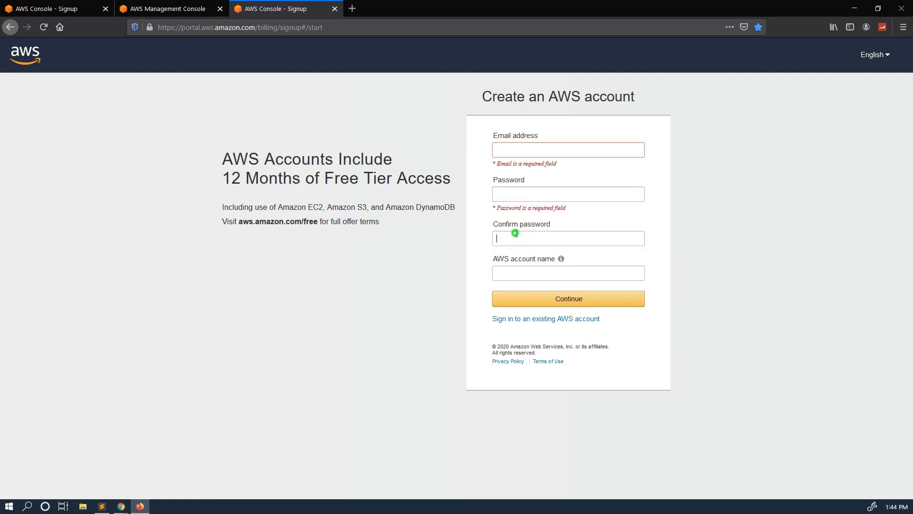
left_click(475, 289)
left_click(512, 287)
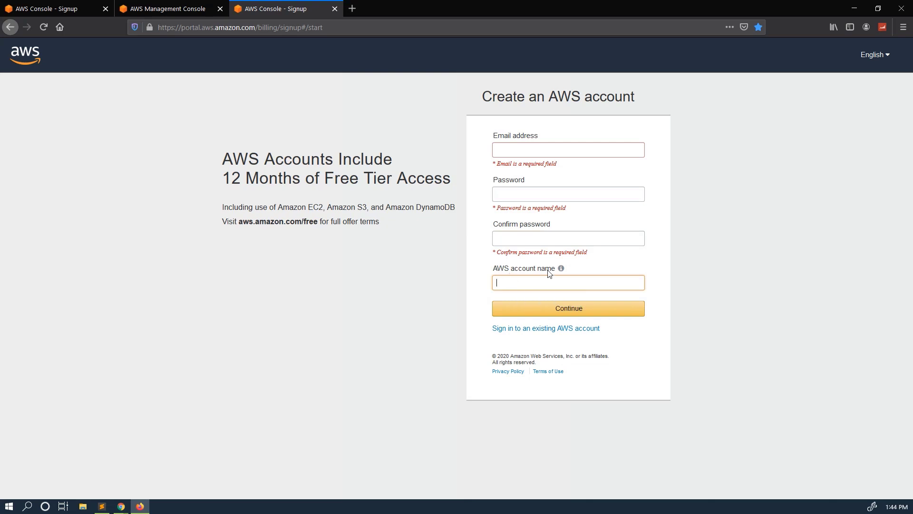
left_click(520, 150)
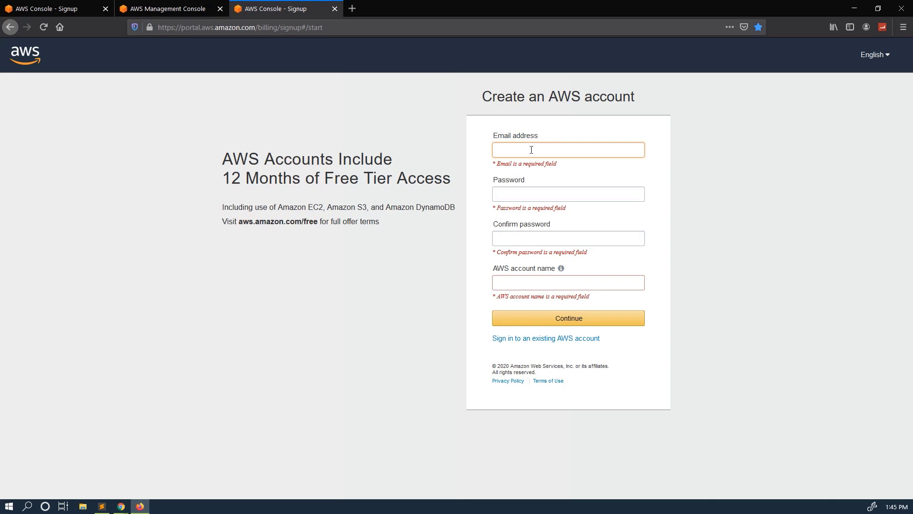
Go to the already filled-in AWS sign-up form, check its entries and continue to the contact information
left_click(173, 11)
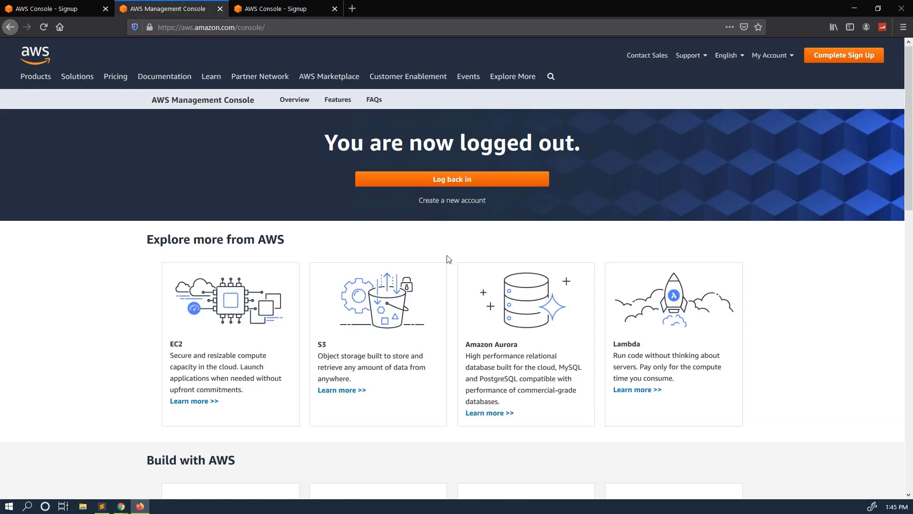
left_click(66, 4)
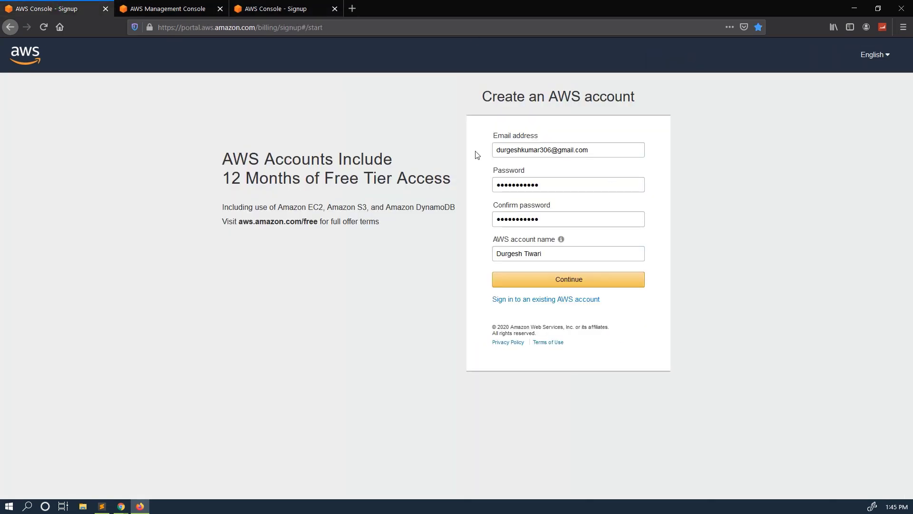
left_click_drag(498, 150, 560, 167)
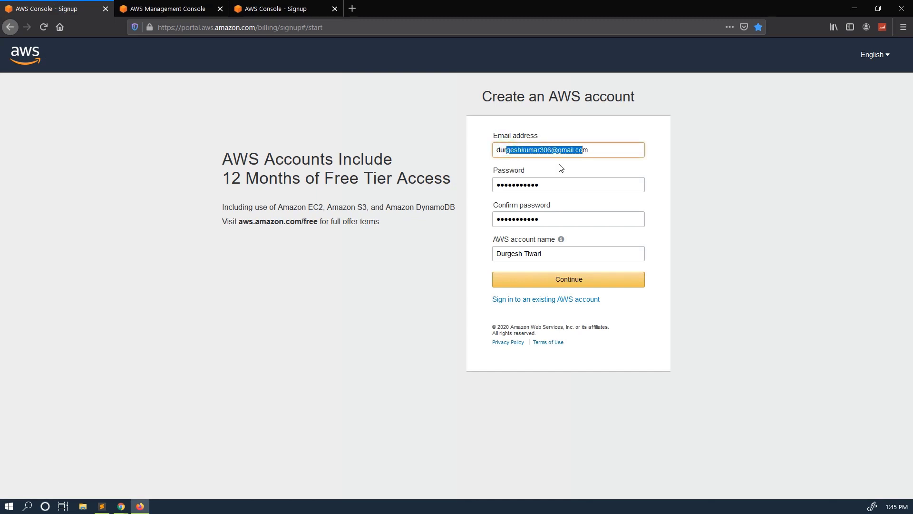
left_click_drag(497, 185, 532, 222)
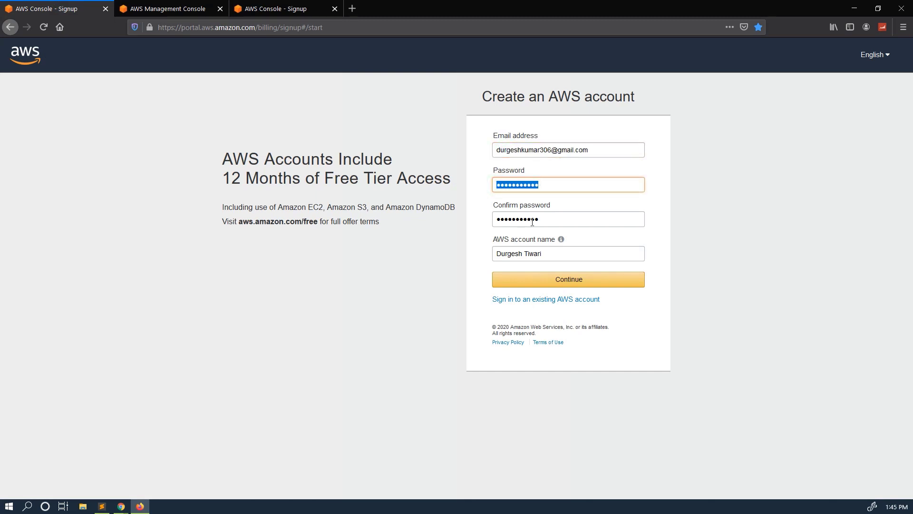
left_click(546, 253)
left_click(574, 281)
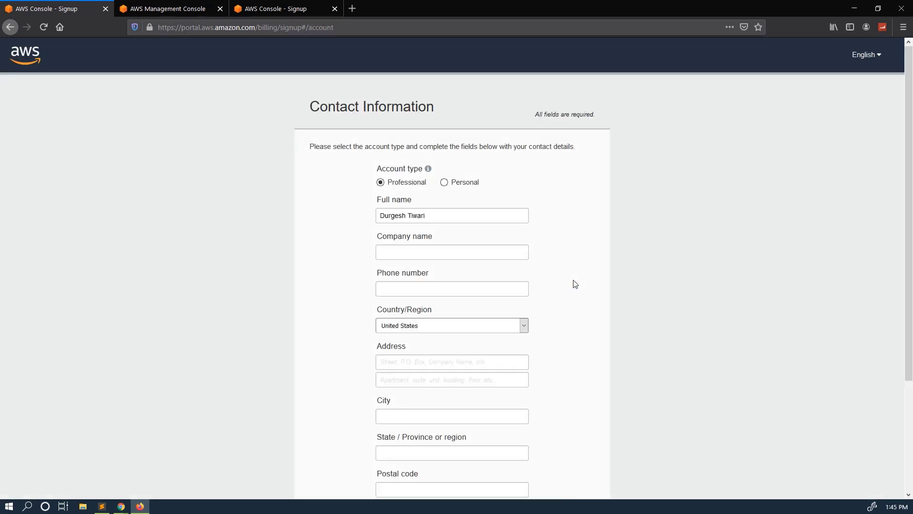
Set the account type to Personal and enter the contact's phone number
scroll(431, 202, "down", 3)
scroll(397, 171, "up", 2)
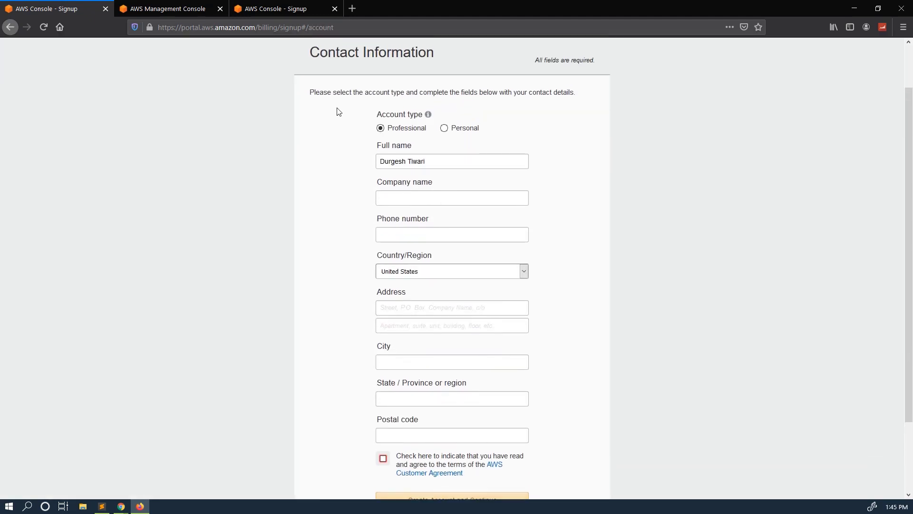
left_click_drag(315, 91, 546, 94)
left_click(564, 94)
left_click(444, 130)
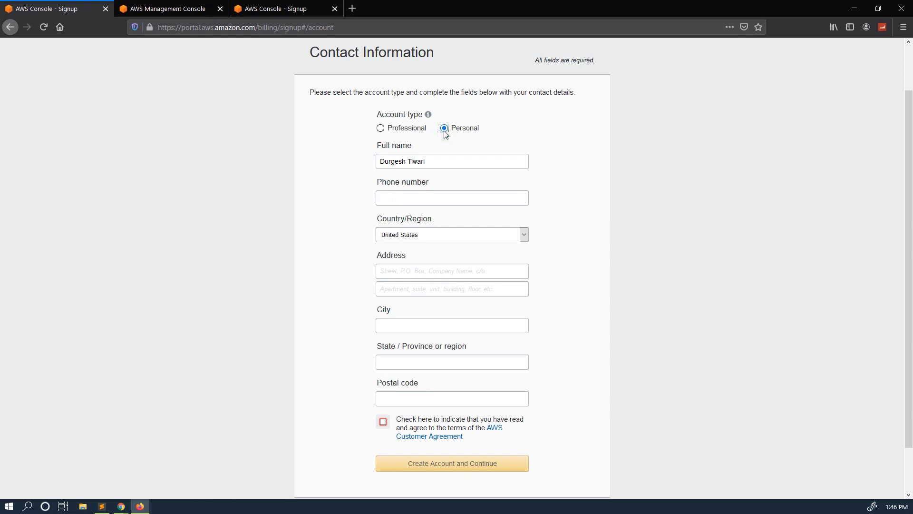
key("Tab")
left_click(382, 198)
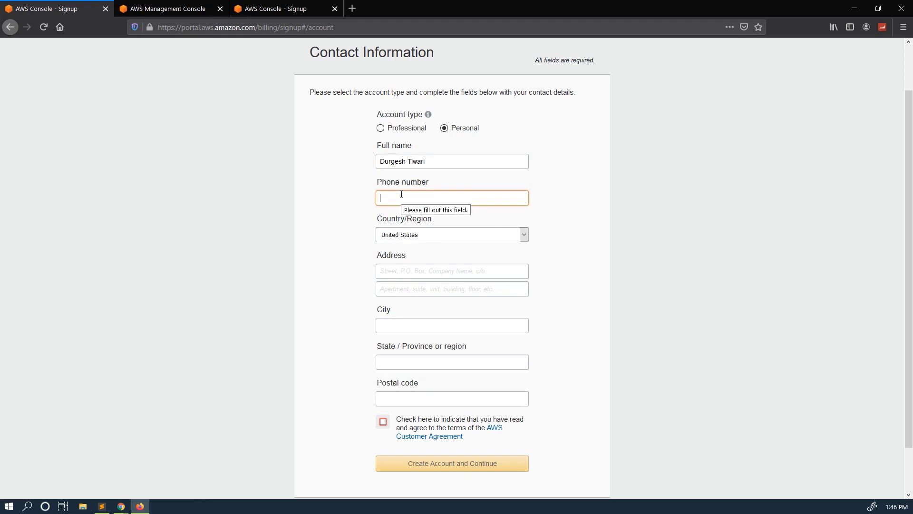
type("123456978")
Go through the city, state and postal code fields of the contact information form
scroll(426, 216, "down", 2)
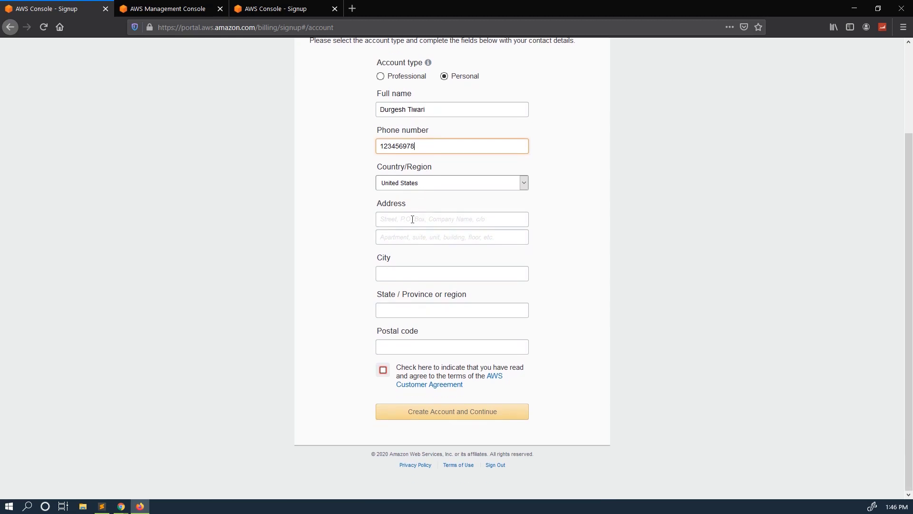
left_click(392, 273)
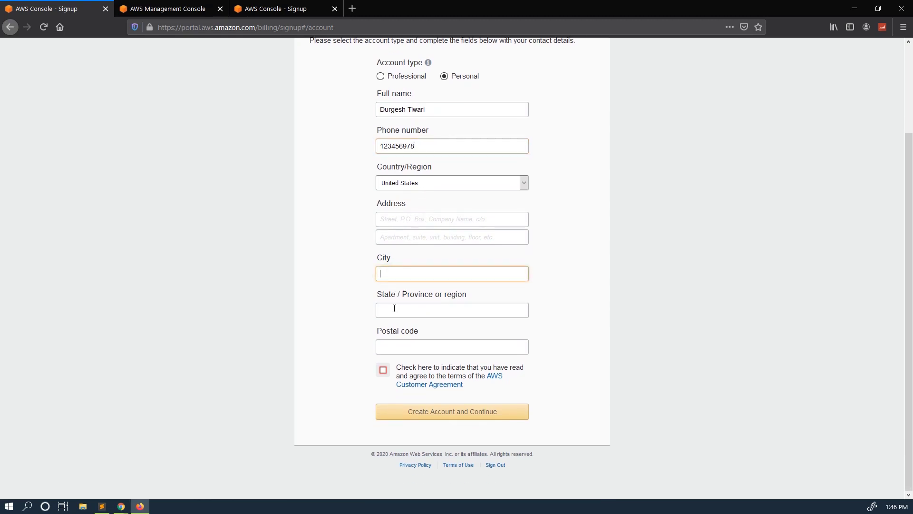
left_click(394, 308)
left_click(395, 359)
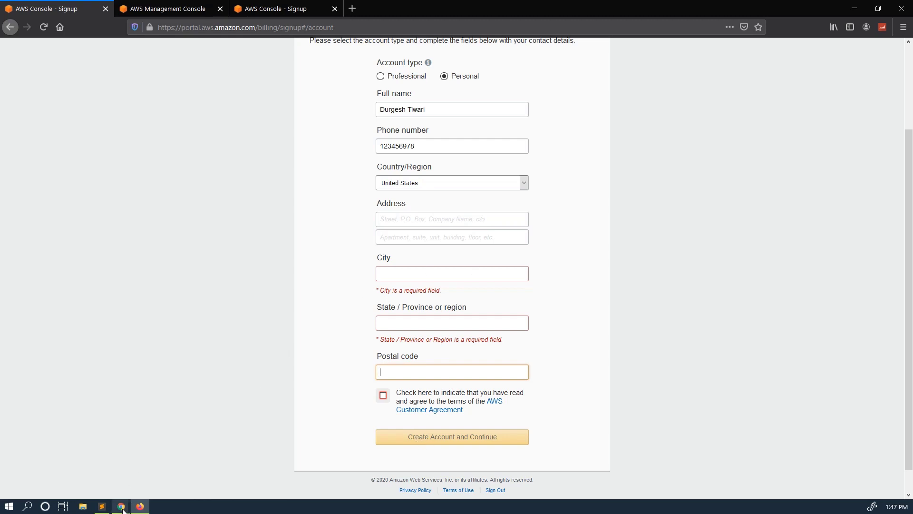
Switch to Chrome to view the AWS Management Console of an existing account, and return to the sign-up form in Firefox
mouse_move(121, 506)
left_click(158, 490)
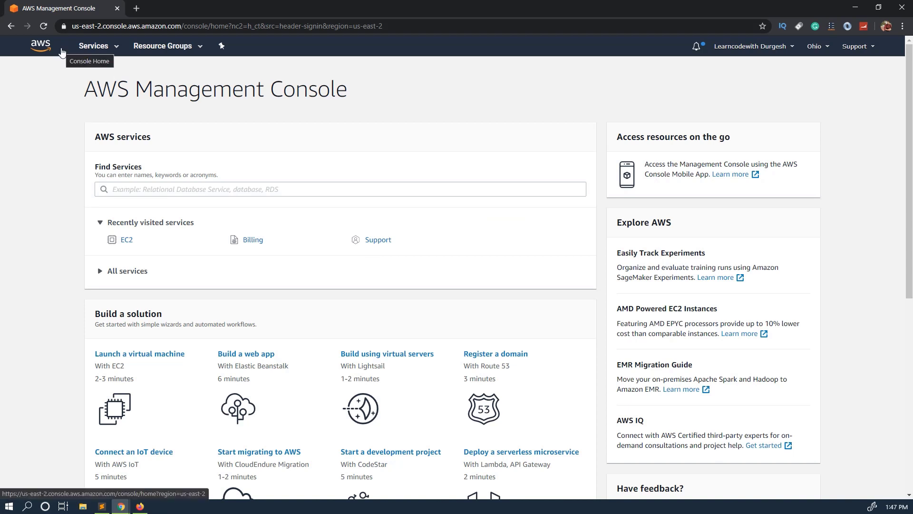
left_click(140, 506)
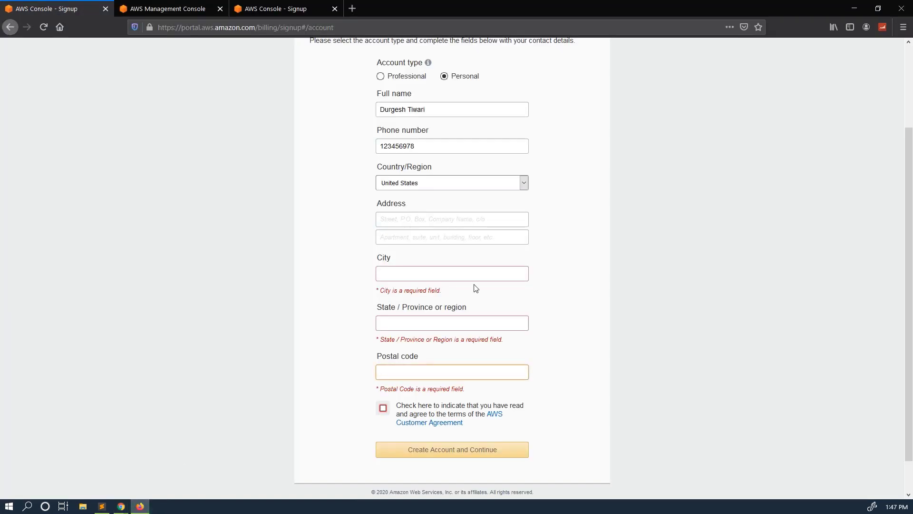
scroll(475, 286, "up", 3)
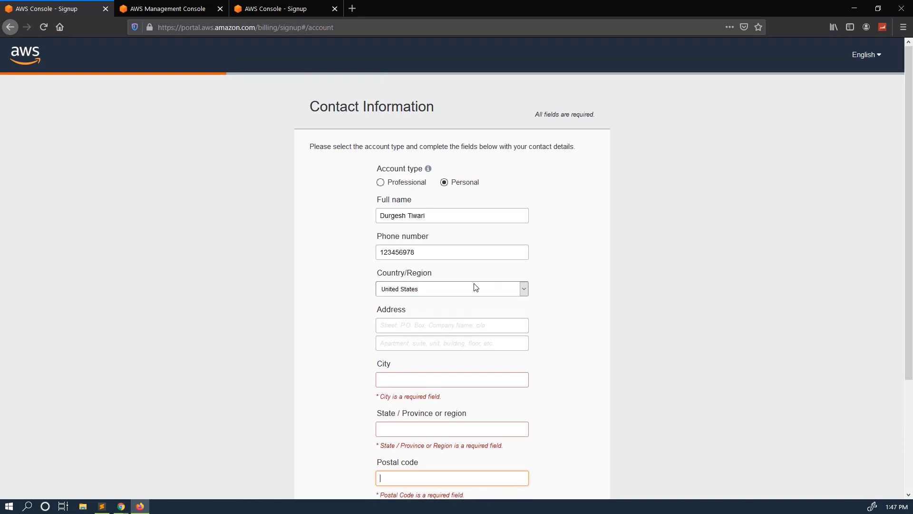
left_click(120, 506)
left_click(102, 506)
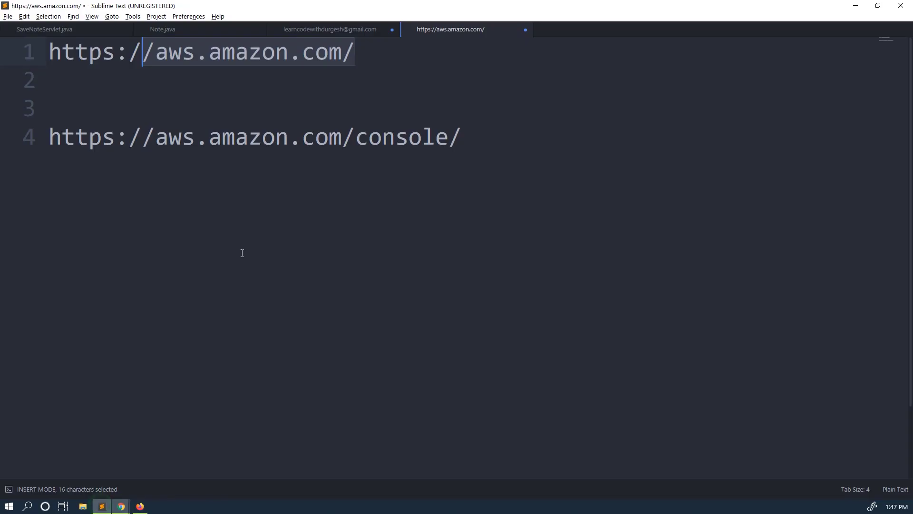
left_click(226, 151)
left_click_drag(49, 138, 101, 138)
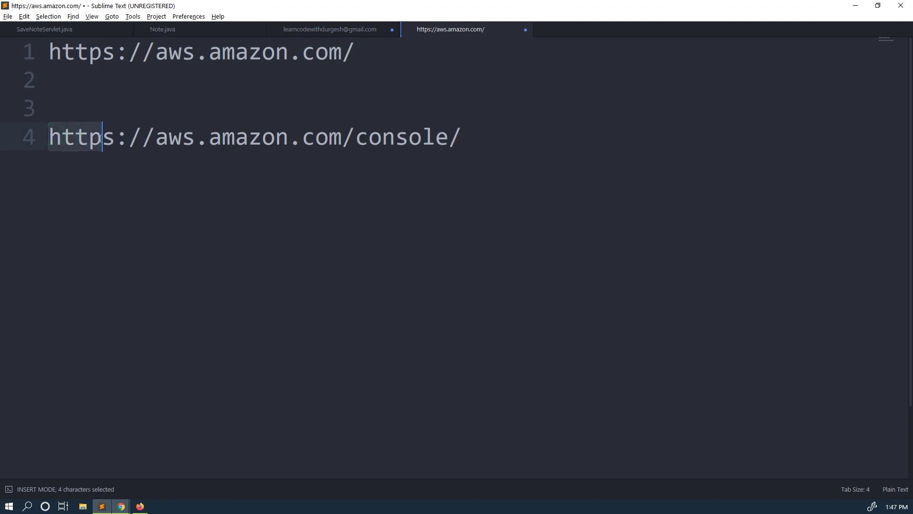
left_click_drag(168, 140, 262, 137)
left_click_drag(501, 141, 48, 137)
key("ctrl+c")
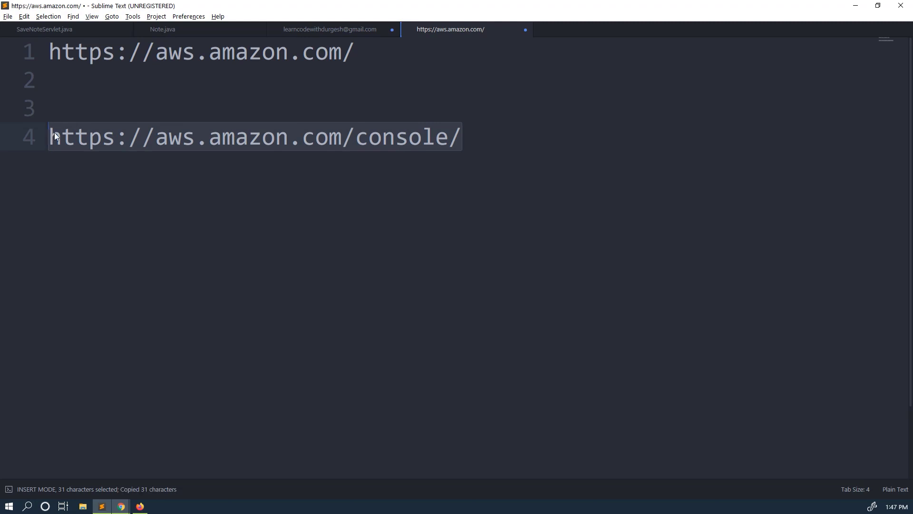
left_click(140, 506)
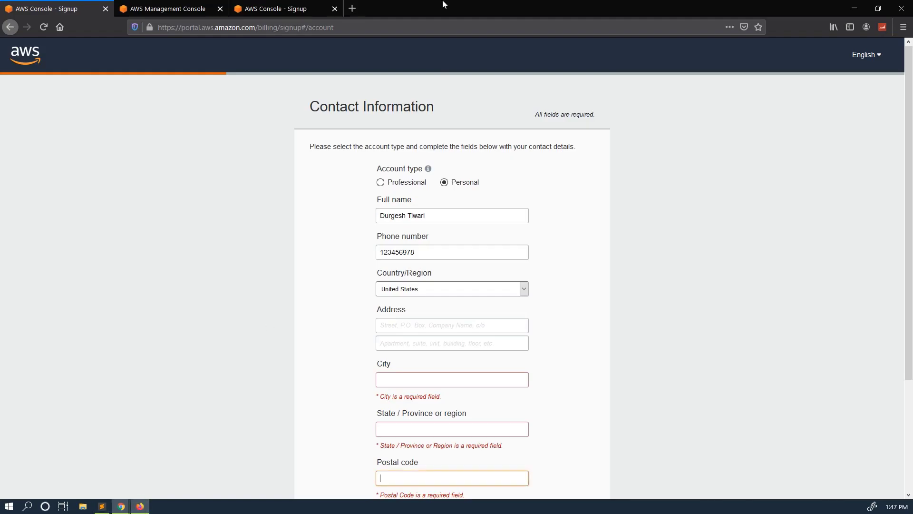
left_click(353, 8)
key("ctrl+v")
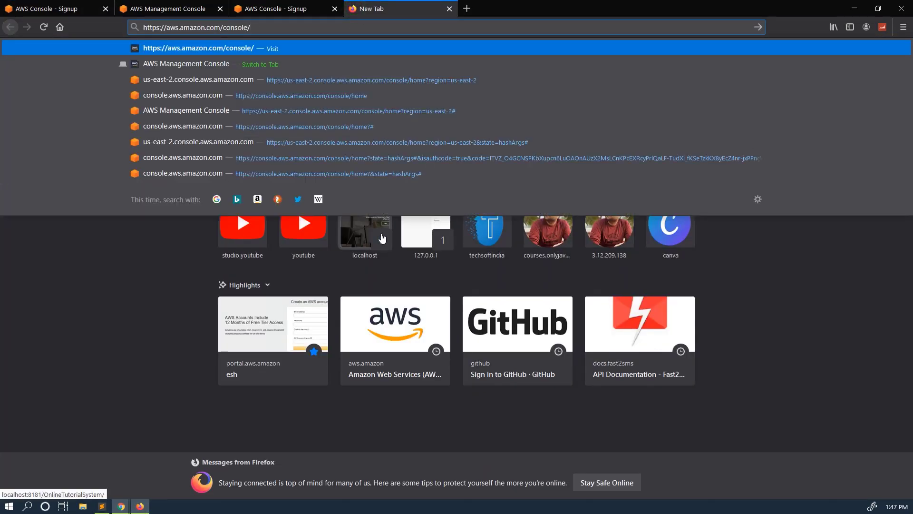
key("Return")
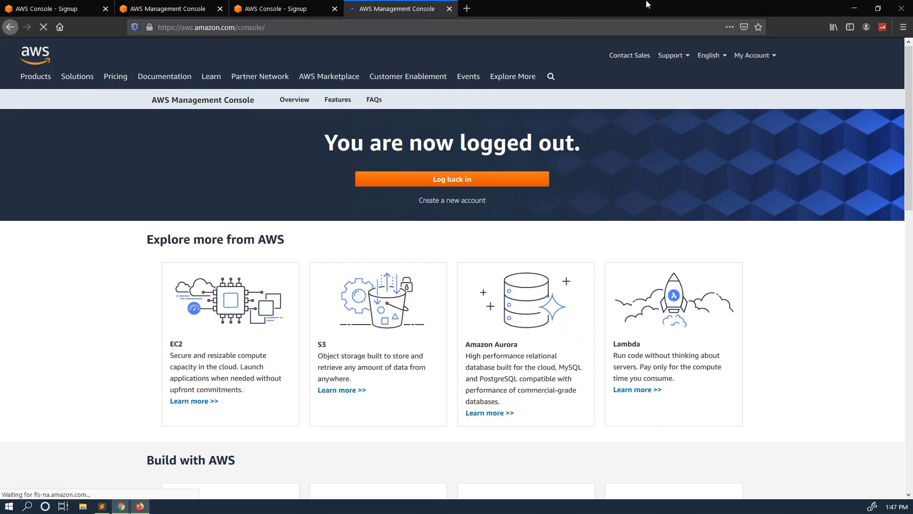
Start logging back in as Root user and continue with the prefilled email address to the password page
left_click(457, 180)
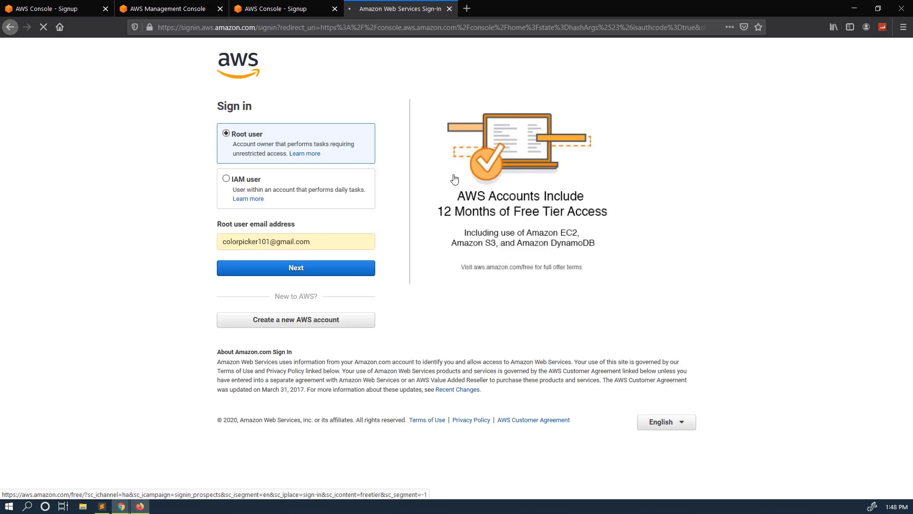
left_click(248, 133)
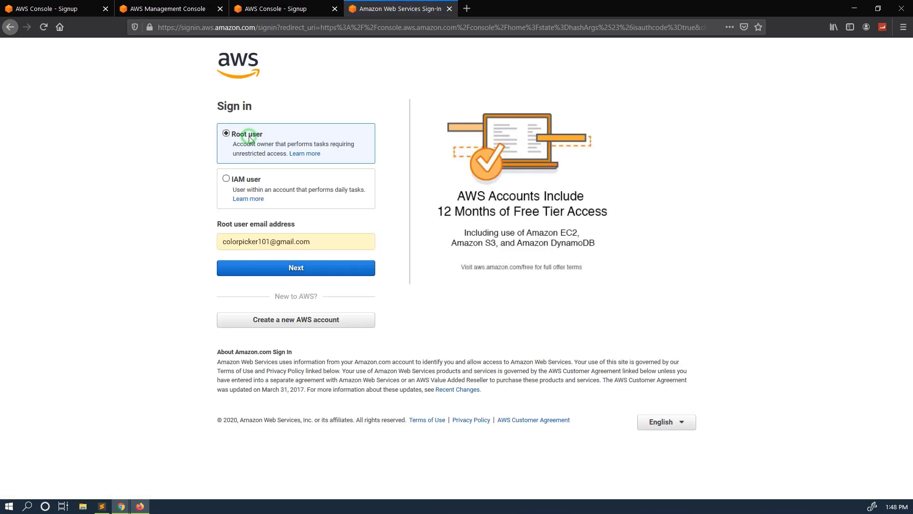
triple_click(333, 243)
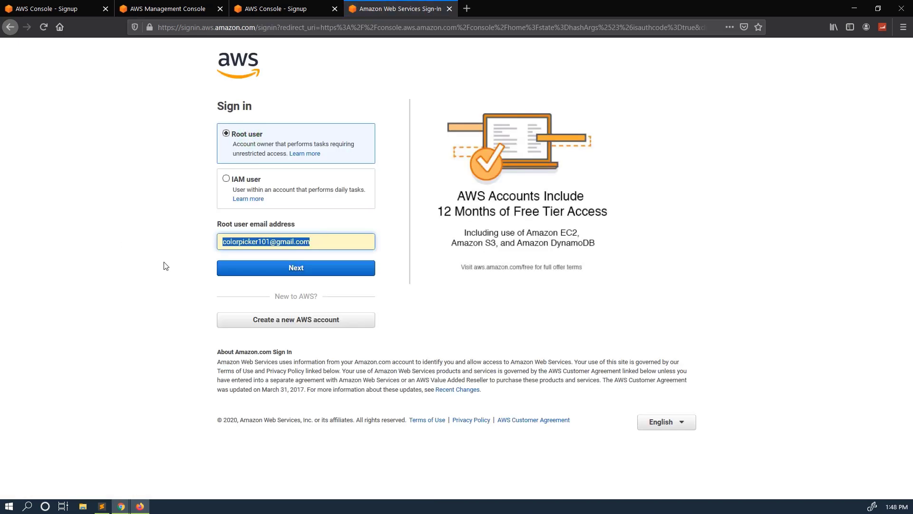
left_click(286, 268)
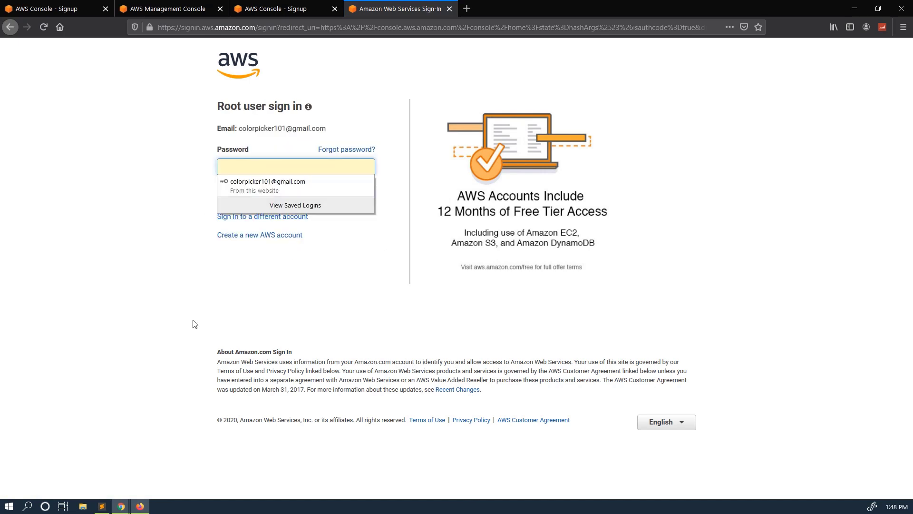
Switch to Chrome with the signed-in account and highlight the AWS Management Console heading
mouse_move(123, 508)
left_click(181, 473)
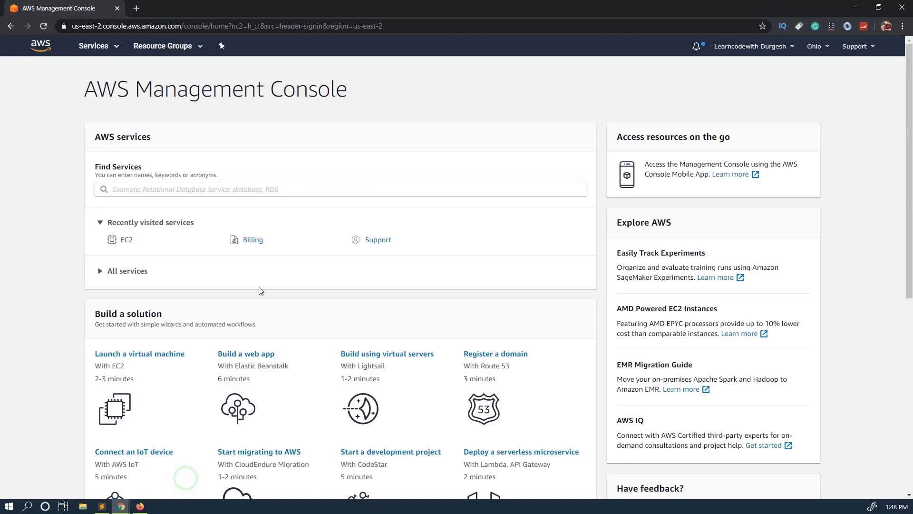
left_click_drag(85, 91, 363, 91)
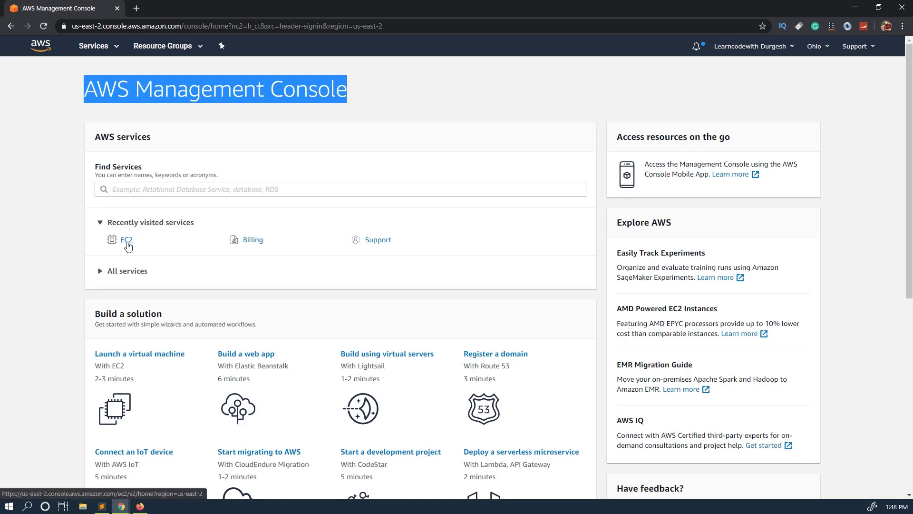
Search the AWS services for ec2, open the EC2 console and dismiss its welcome banner
left_click(141, 191)
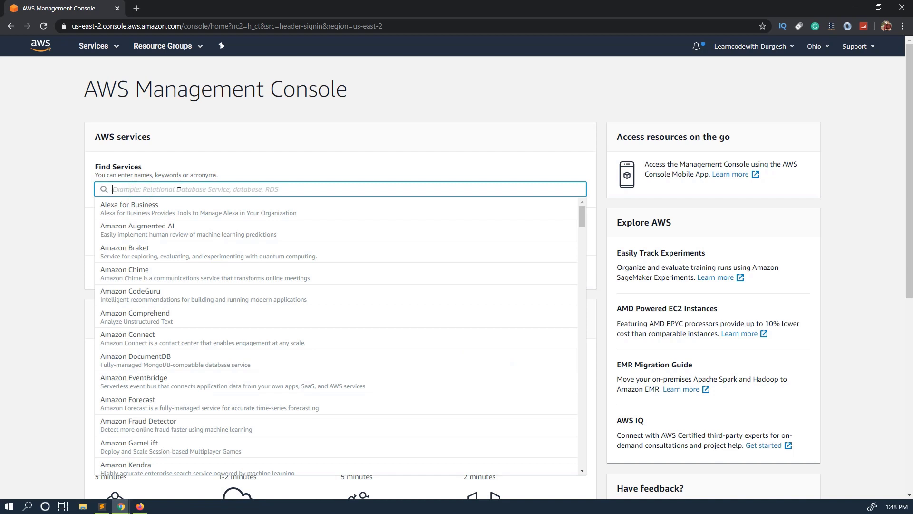
type("ec2")
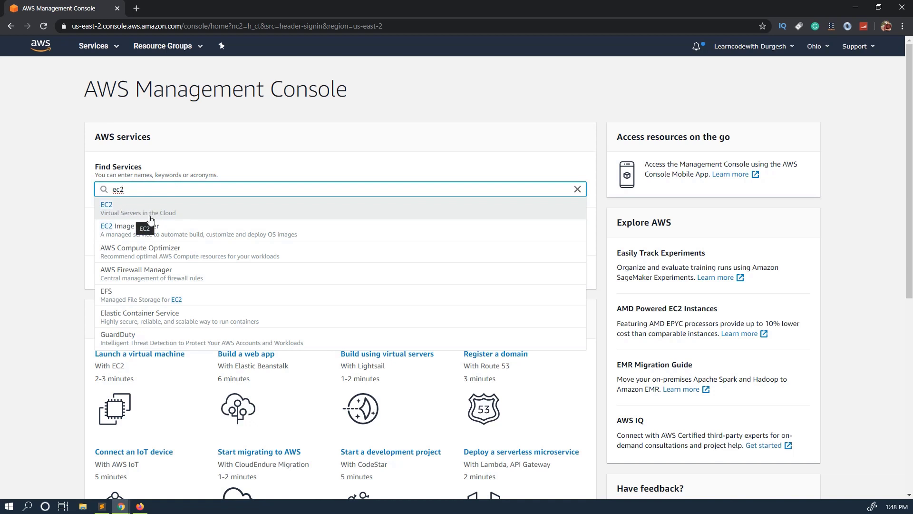
left_click(125, 210)
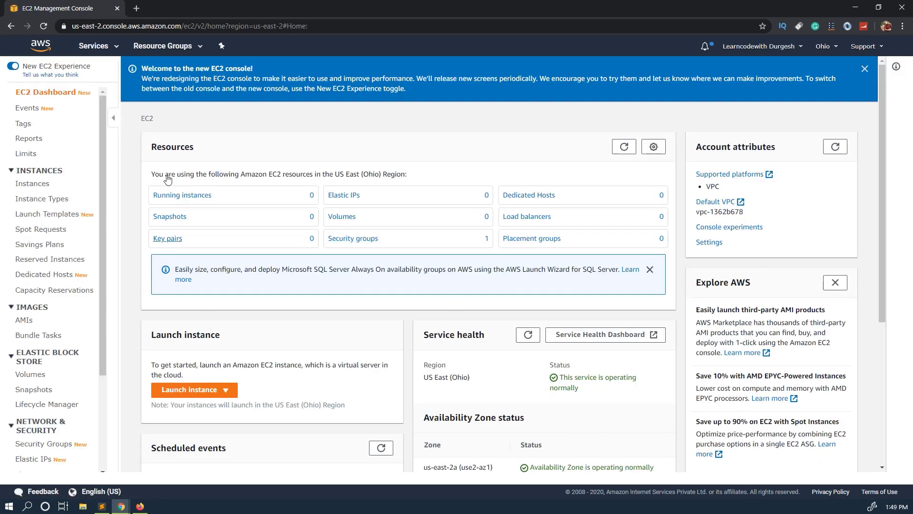
left_click(864, 69)
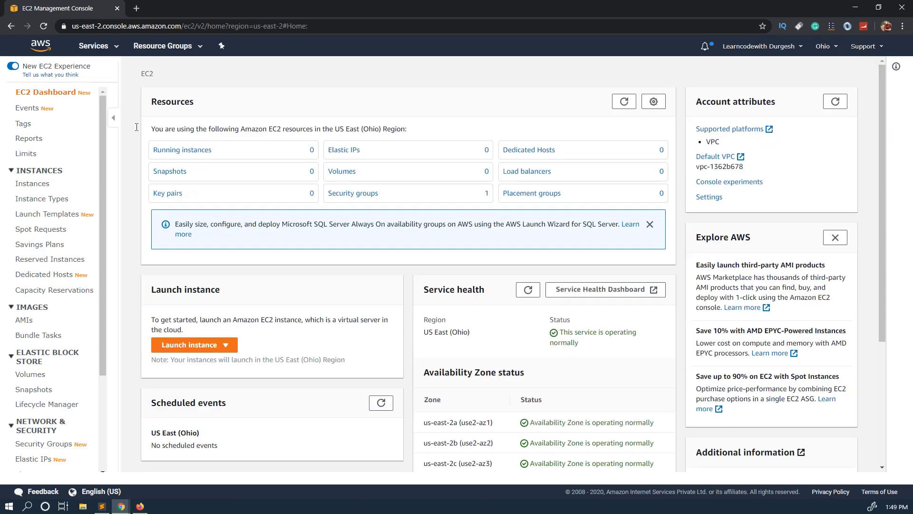